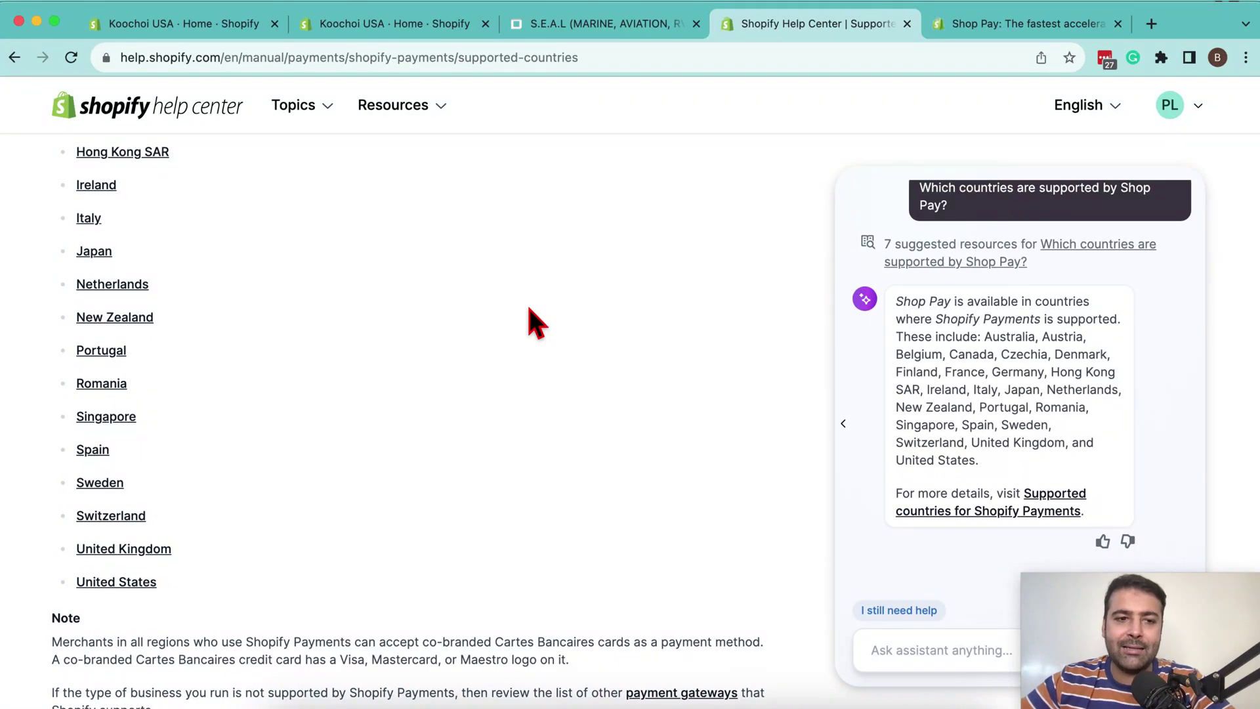
Step: Scroll the Help Center supported-countries page back up toward its heading
{"action": "scroll", "coordinate": [530, 310], "scroll_direction": "up", "scroll_amount": 5}
{"action": "scroll", "coordinate": [534, 321], "scroll_direction": "up", "scroll_amount": 1}
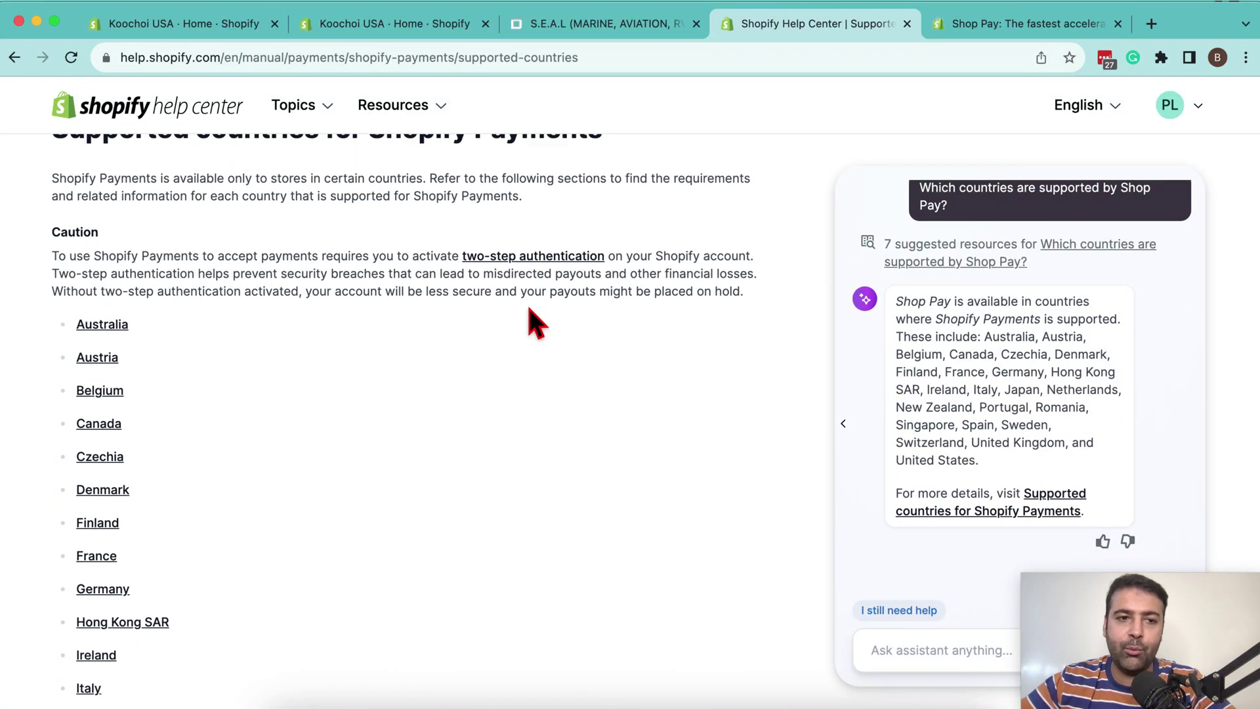
{"action": "scroll", "coordinate": [535, 321], "scroll_direction": "down", "scroll_amount": 3}
{"action": "scroll", "coordinate": [535, 322], "scroll_direction": "up", "scroll_amount": 3}
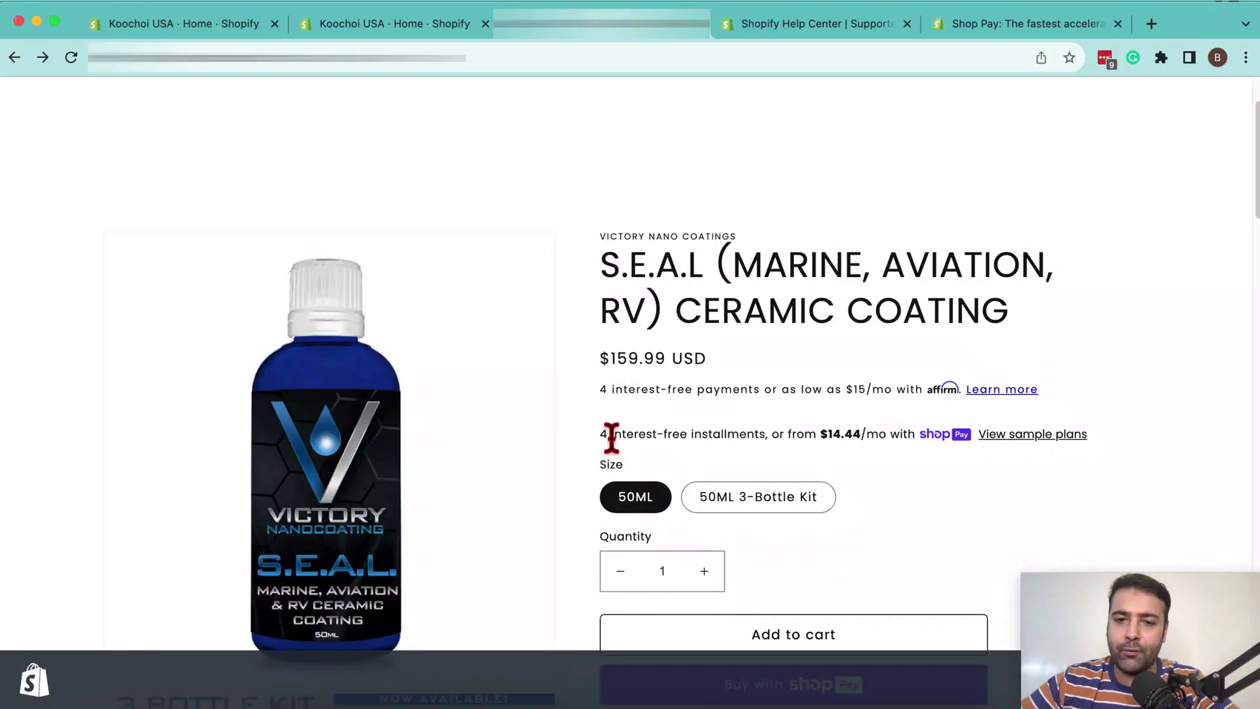
Step: Highlight the '4 interest-free installments… with Shop Pay' line on the S.E.A.L product page
{"action": "left_click_drag", "start_coordinate": [601, 434], "coordinate": [996, 439]}
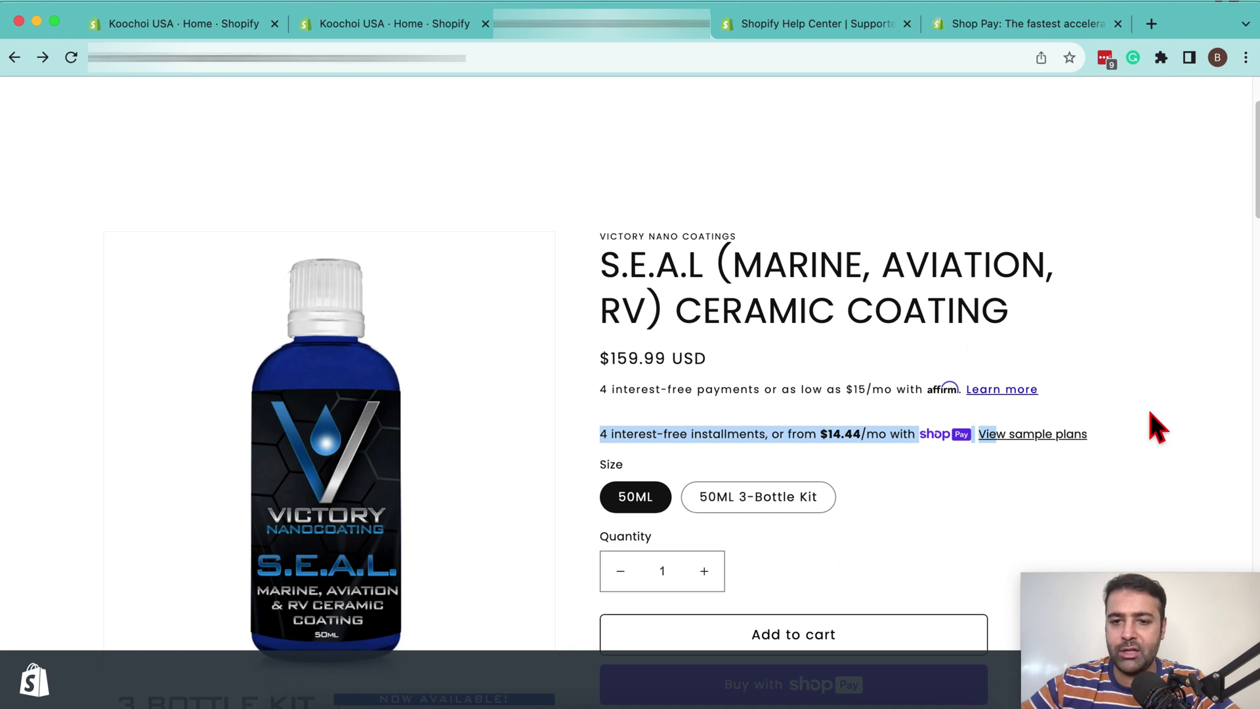
{"action": "left_click_drag", "start_coordinate": [729, 360], "coordinate": [599, 365]}
{"action": "left_click", "coordinate": [730, 417]}
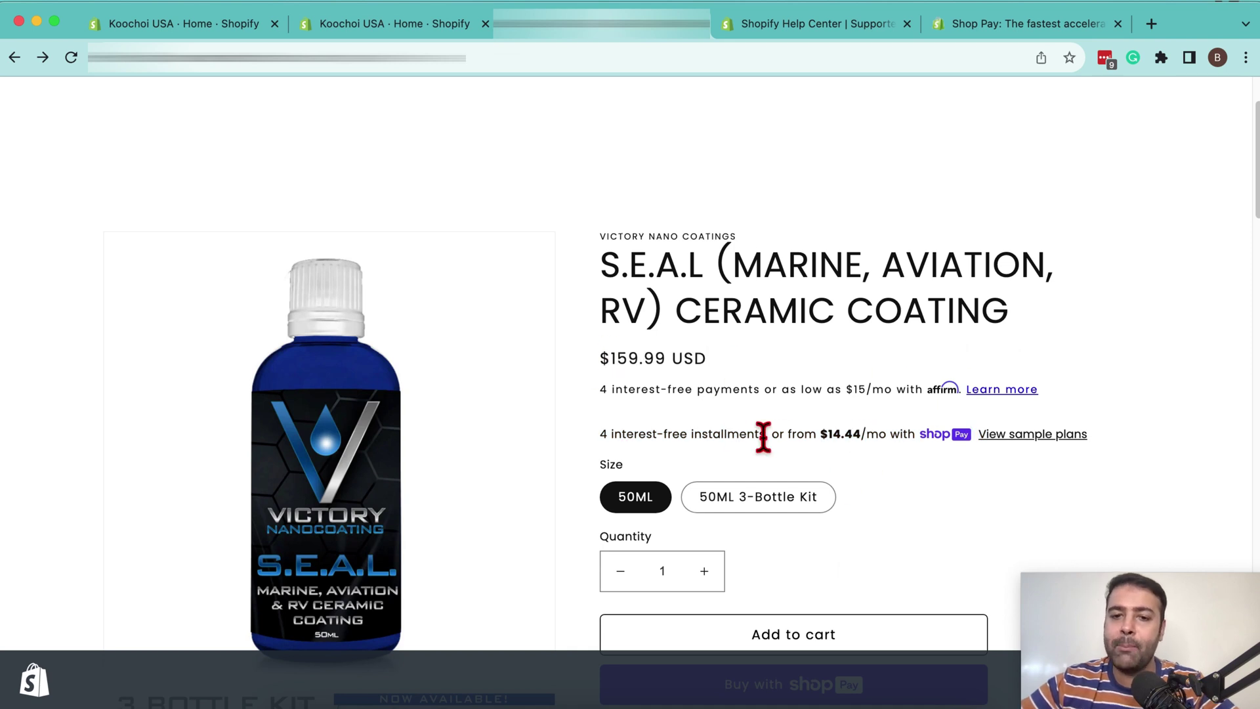
{"action": "scroll", "coordinate": [936, 351], "scroll_direction": "down", "scroll_amount": 2}
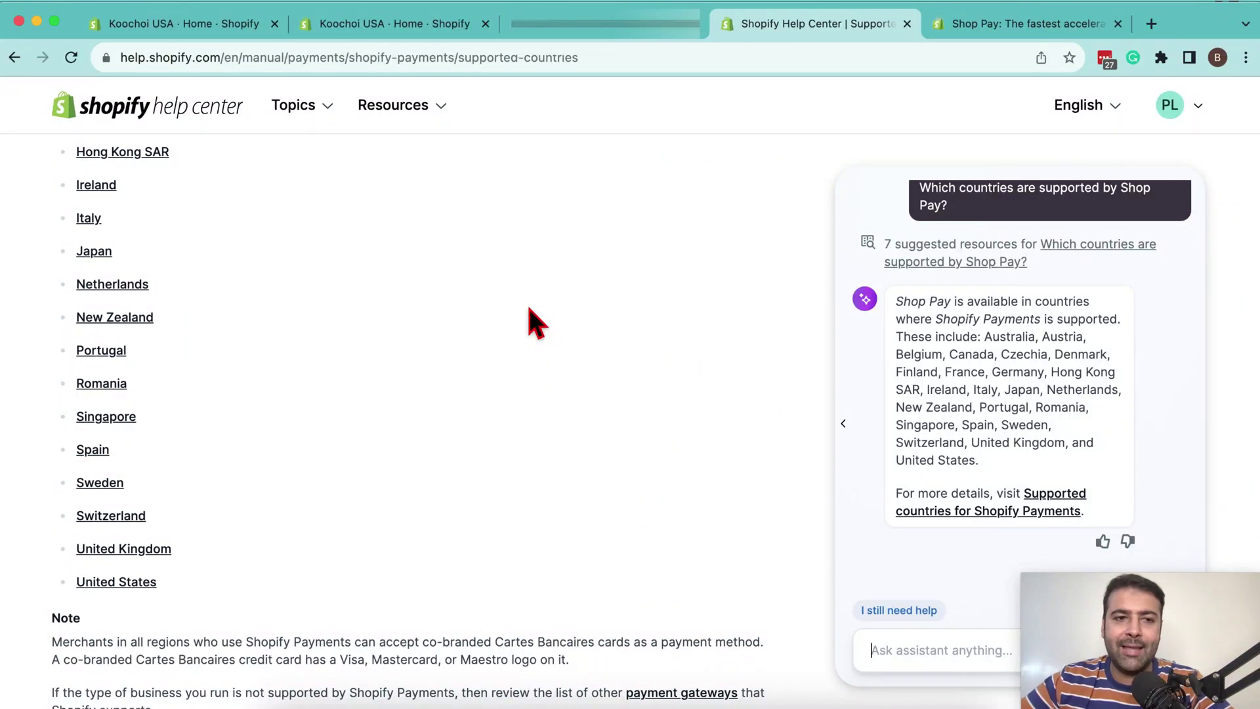
Step: Skim the supported-countries list, then go back to the S.E.A.L ceramic coating product page
{"action": "scroll", "coordinate": [533, 322], "scroll_direction": "up", "scroll_amount": 10}
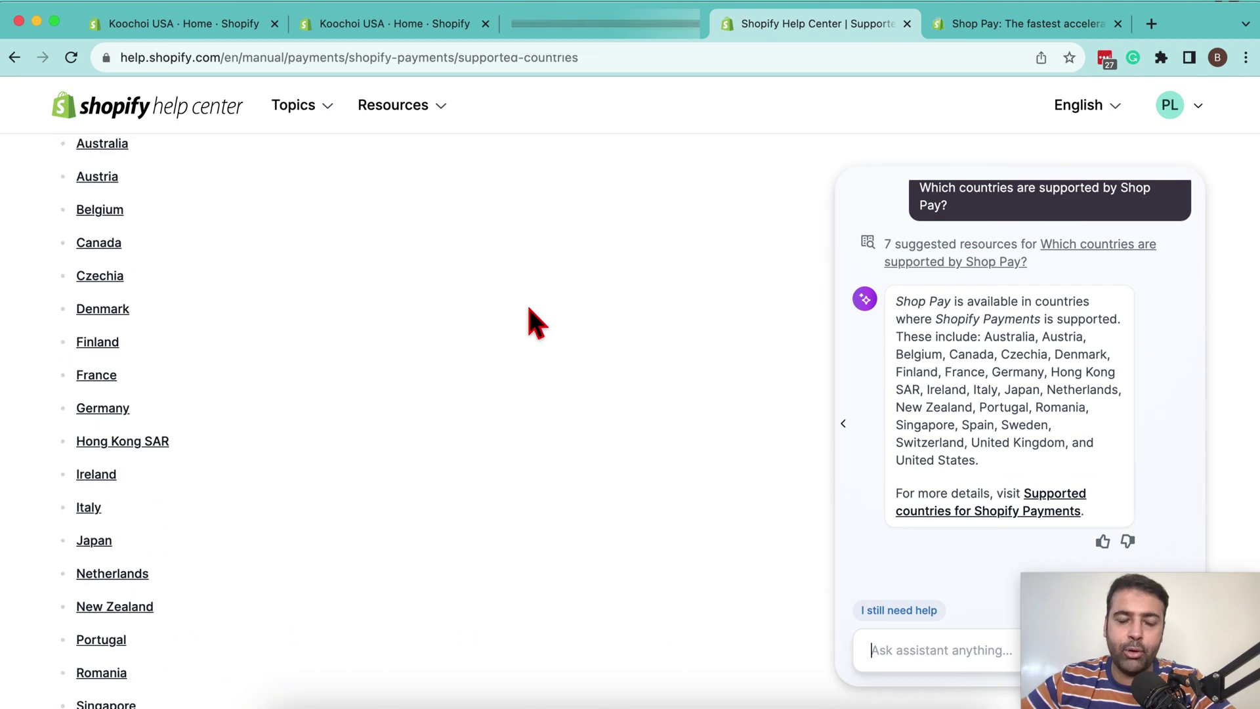
{"action": "scroll", "coordinate": [532, 321], "scroll_direction": "down", "scroll_amount": 2}
{"action": "scroll", "coordinate": [532, 322], "scroll_direction": "up", "scroll_amount": 2}
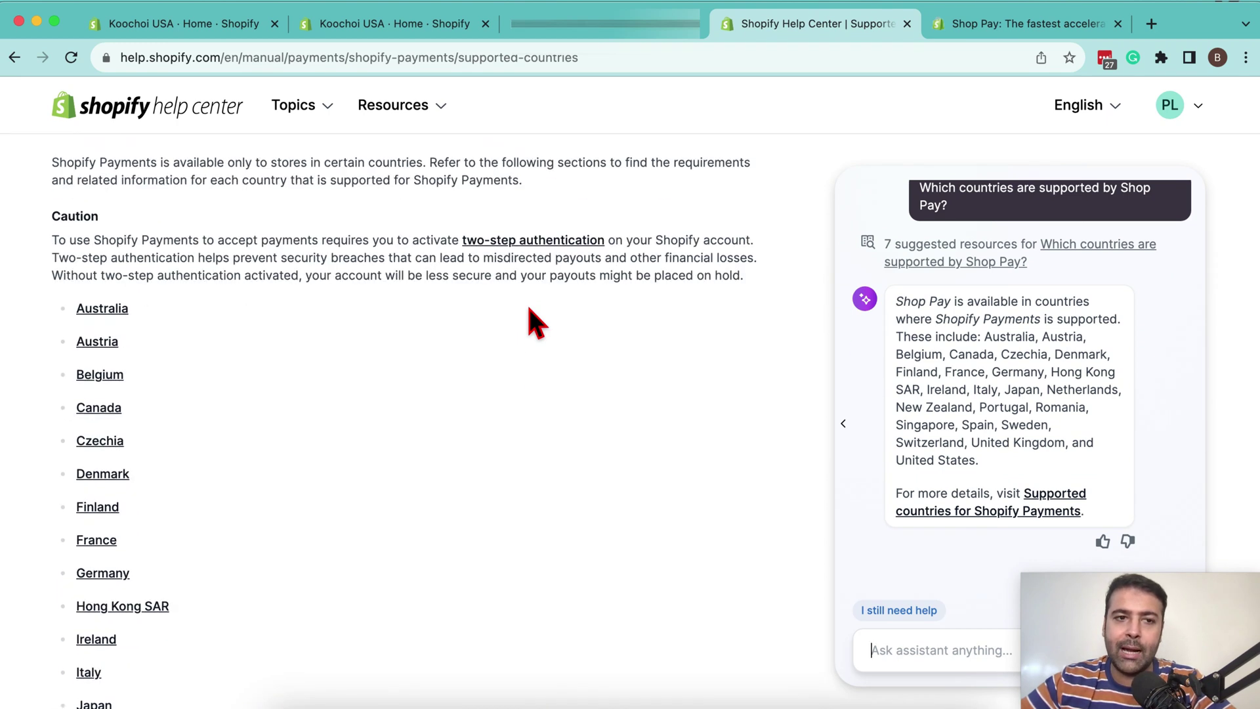
{"action": "scroll", "coordinate": [335, 279], "scroll_direction": "down", "scroll_amount": 5}
{"action": "scroll", "coordinate": [184, 309], "scroll_direction": "down", "scroll_amount": 4}
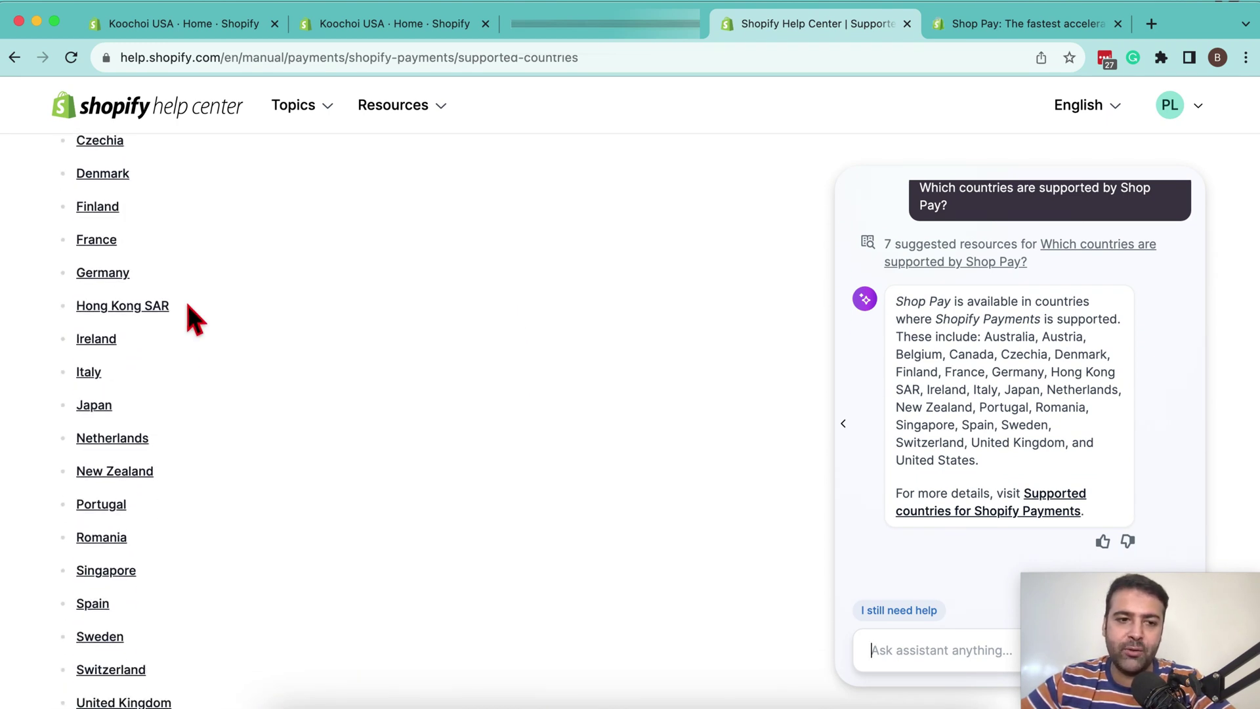
{"action": "scroll", "coordinate": [529, 373], "scroll_direction": "down", "scroll_amount": 1}
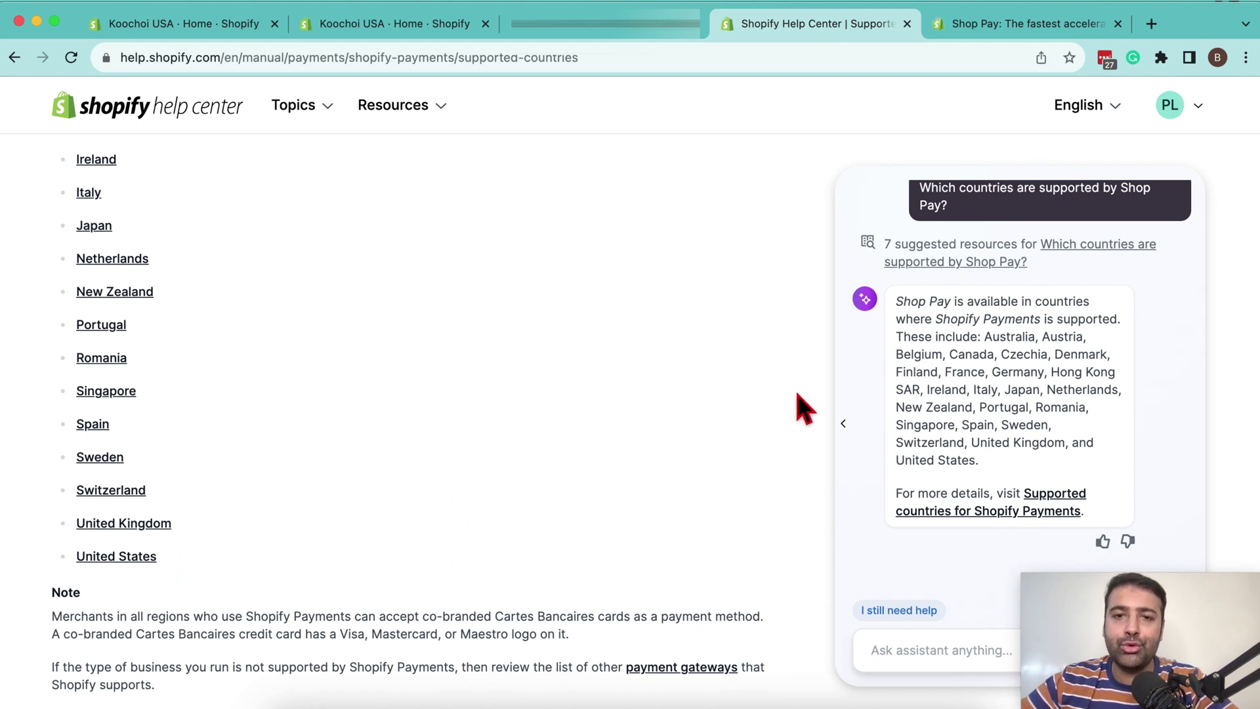
{"action": "left_click", "coordinate": [628, 25]}
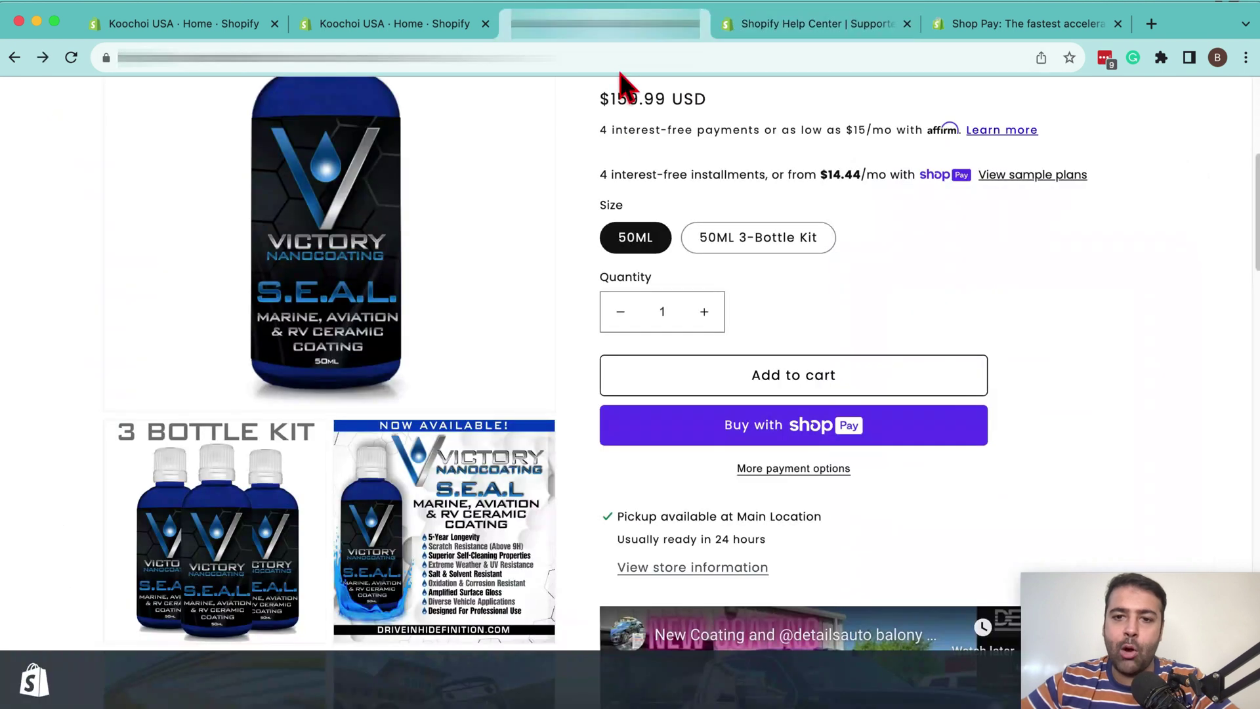
Step: Highlight the Shop Pay installments line and the $159.99 USD price on the product page
{"action": "scroll", "coordinate": [1187, 328], "scroll_direction": "up", "scroll_amount": 2}
{"action": "scroll", "coordinate": [1188, 322], "scroll_direction": "up", "scroll_amount": 5}
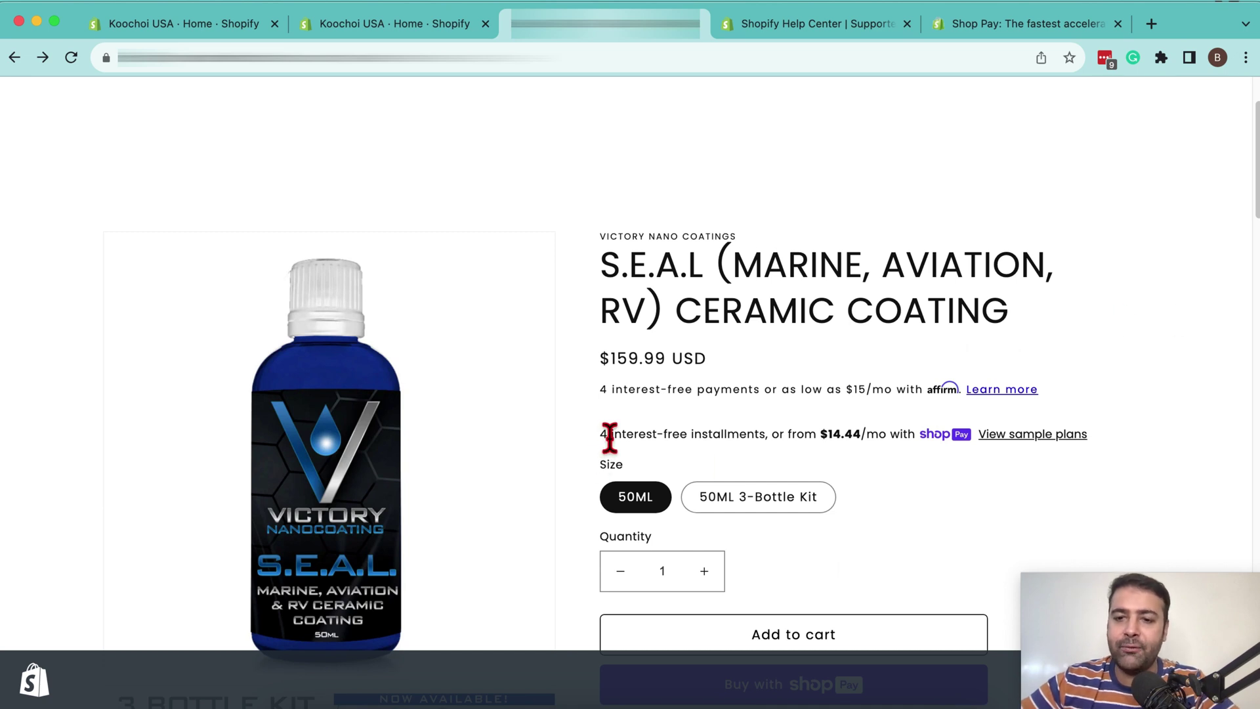
{"action": "left_click_drag", "start_coordinate": [600, 433], "coordinate": [1002, 446]}
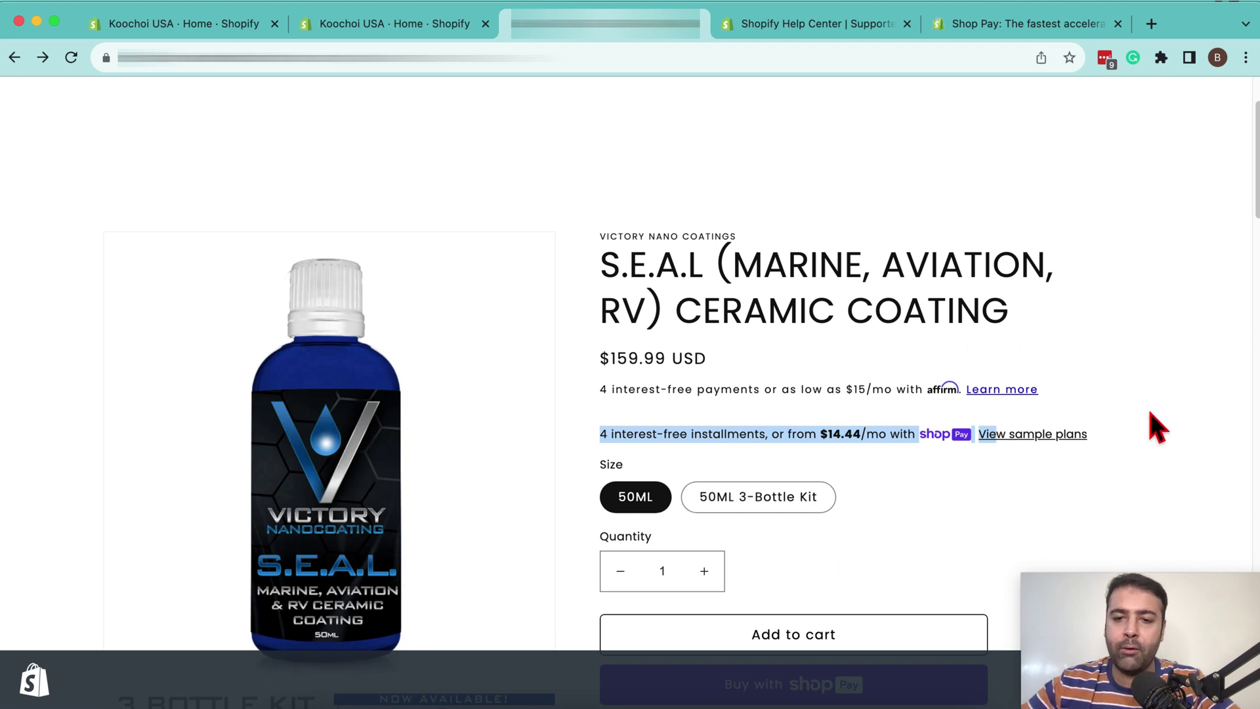
{"action": "left_click", "coordinate": [706, 387]}
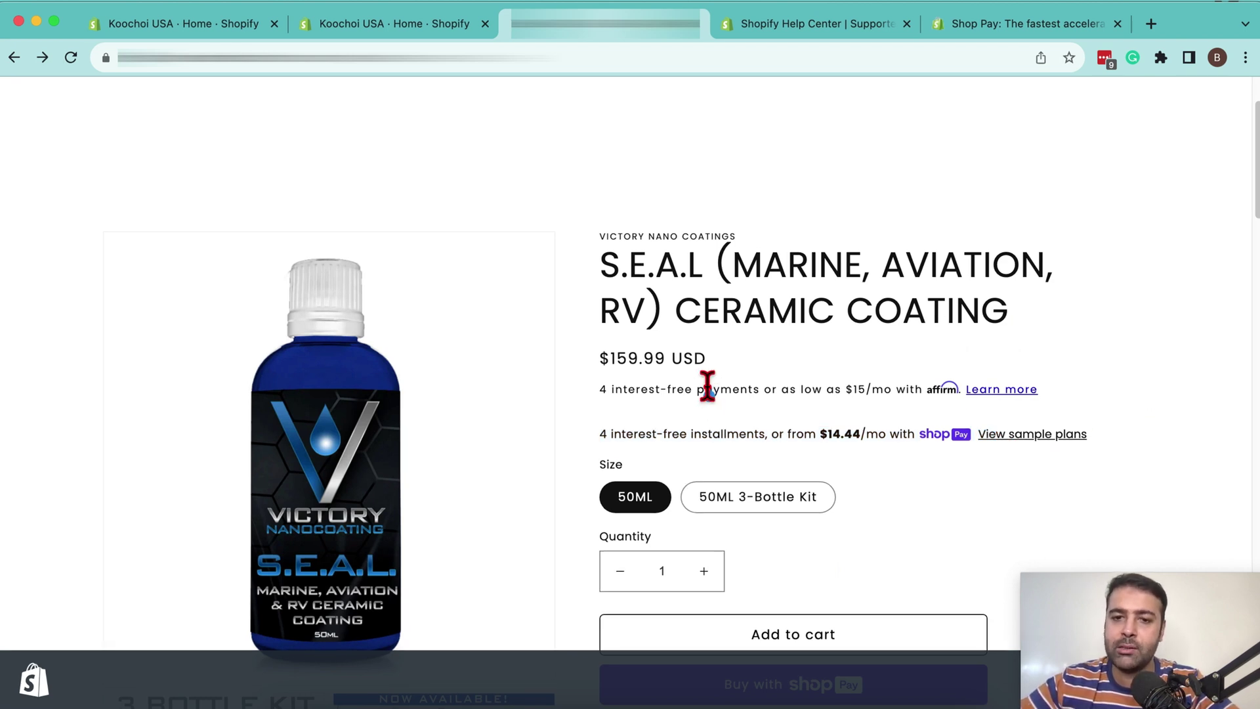
{"action": "left_click_drag", "start_coordinate": [725, 361], "coordinate": [599, 364]}
{"action": "left_click", "coordinate": [730, 420]}
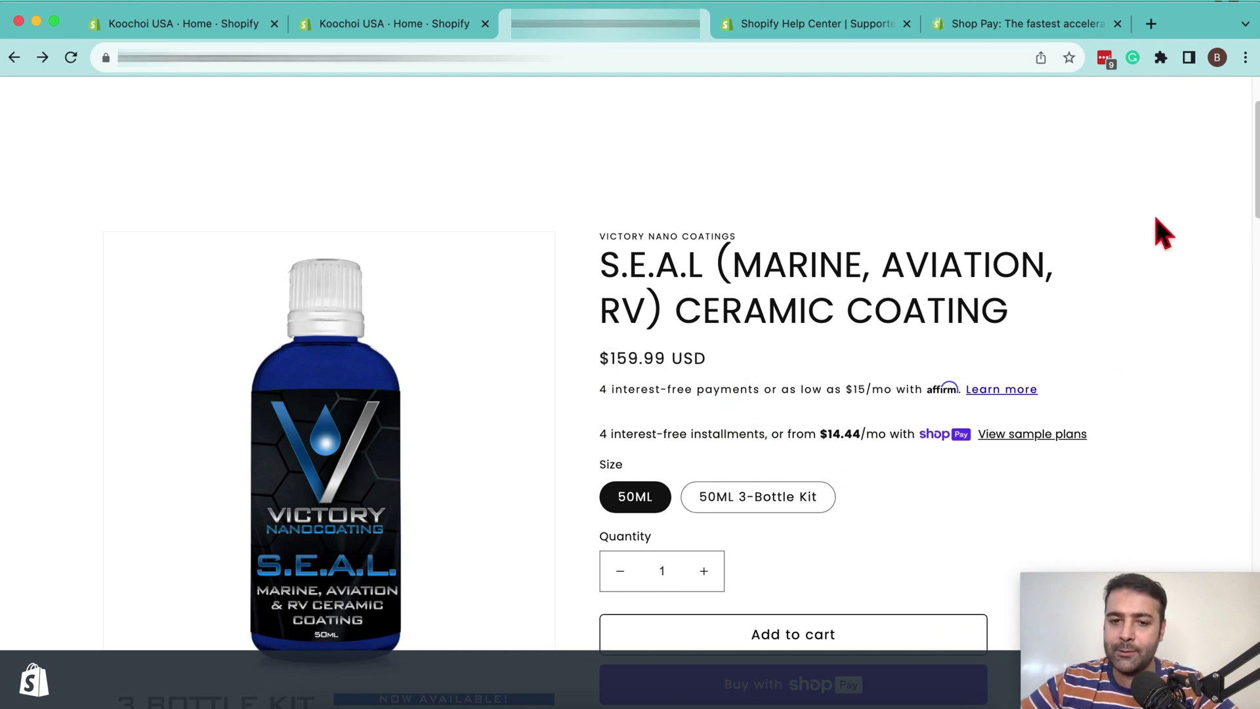
Step: Start an express Buy with Shop Pay checkout for the 50ML S.E.A.L coating
{"action": "scroll", "coordinate": [1158, 233], "scroll_direction": "down", "scroll_amount": 3}
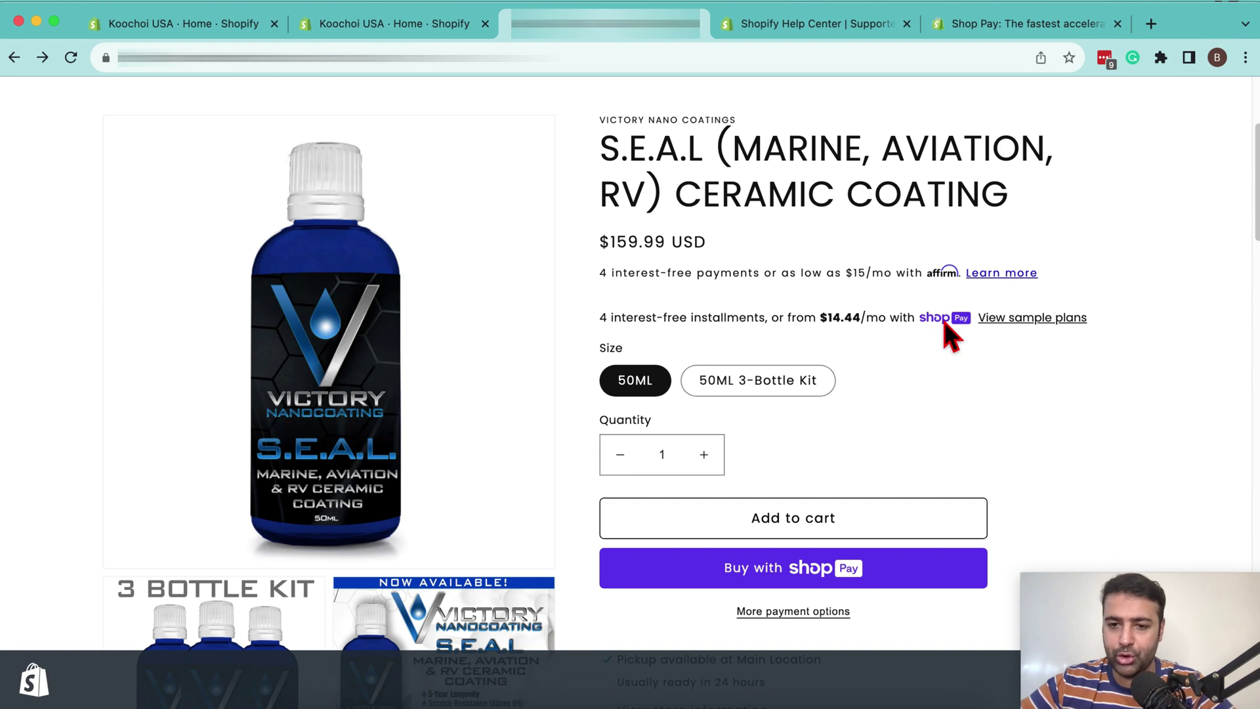
{"action": "scroll", "coordinate": [1111, 272], "scroll_direction": "down", "scroll_amount": 3}
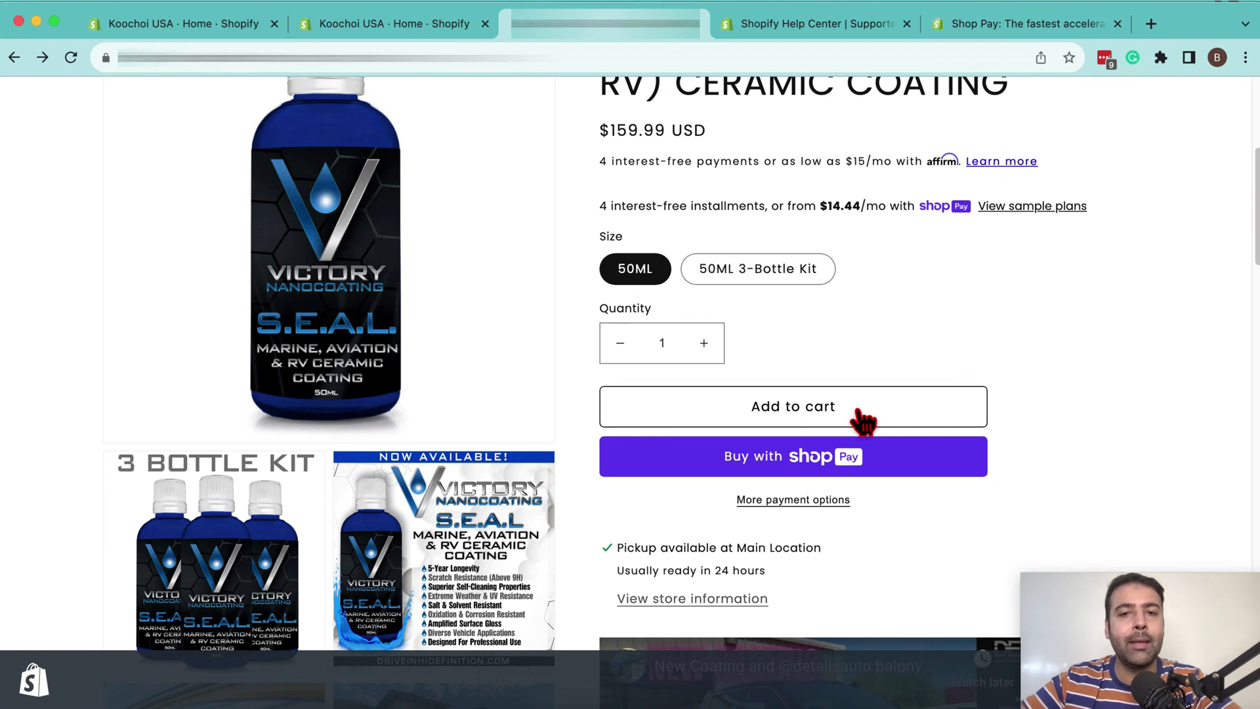
{"action": "left_click", "coordinate": [873, 468]}
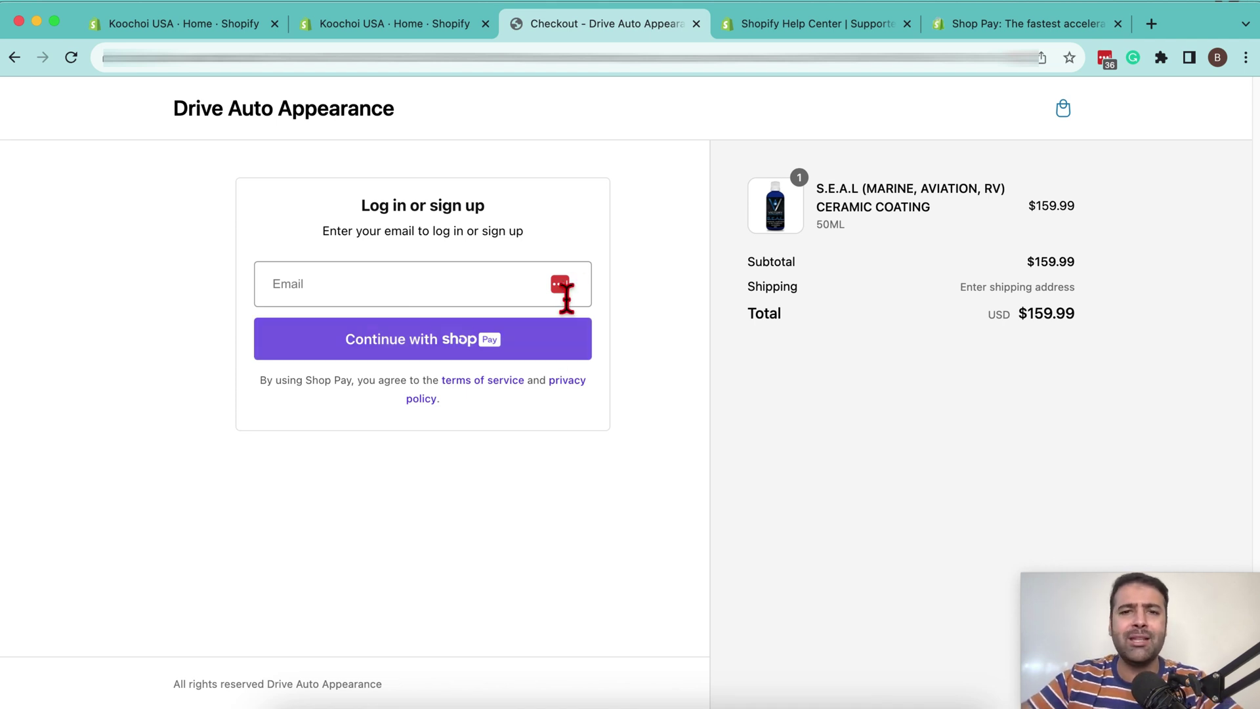
Step: Switch from the Shop Pay checkout to the Koochoi USA admin Home
{"action": "left_click", "coordinate": [401, 25]}
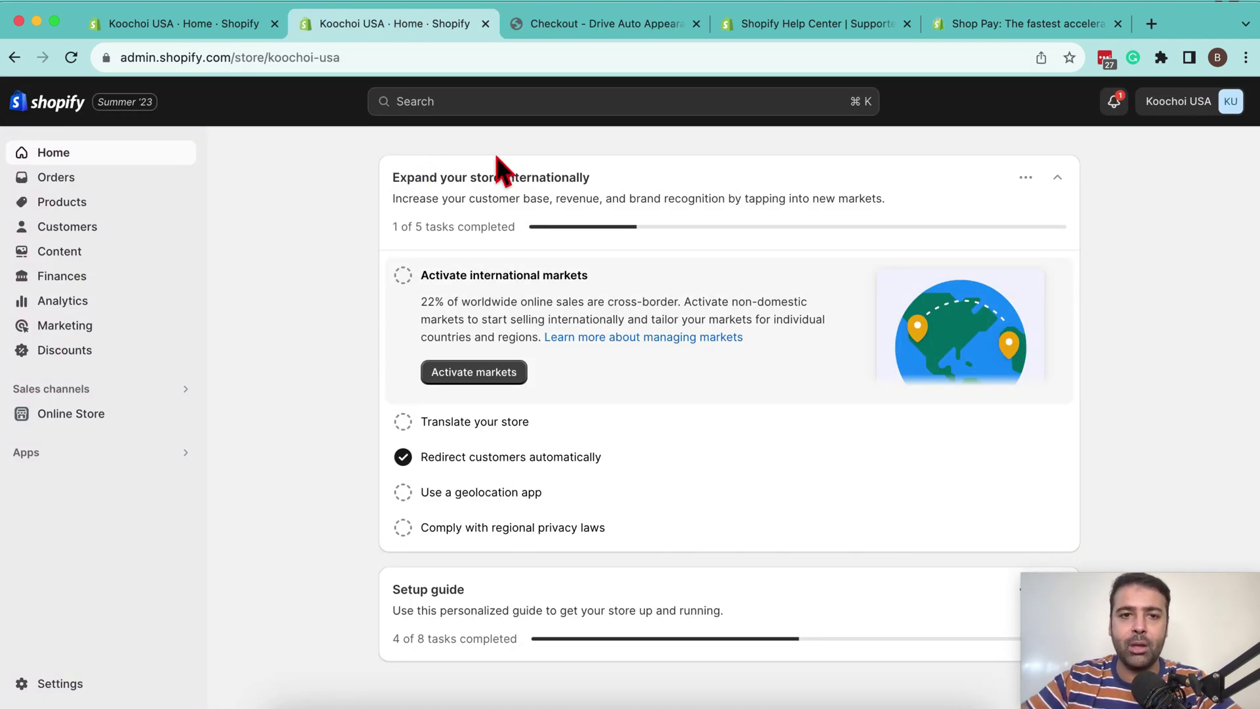
Step: Filter the admin search to apps, view all recommended apps, and open the Shopify App Store
{"action": "left_click", "coordinate": [522, 100]}
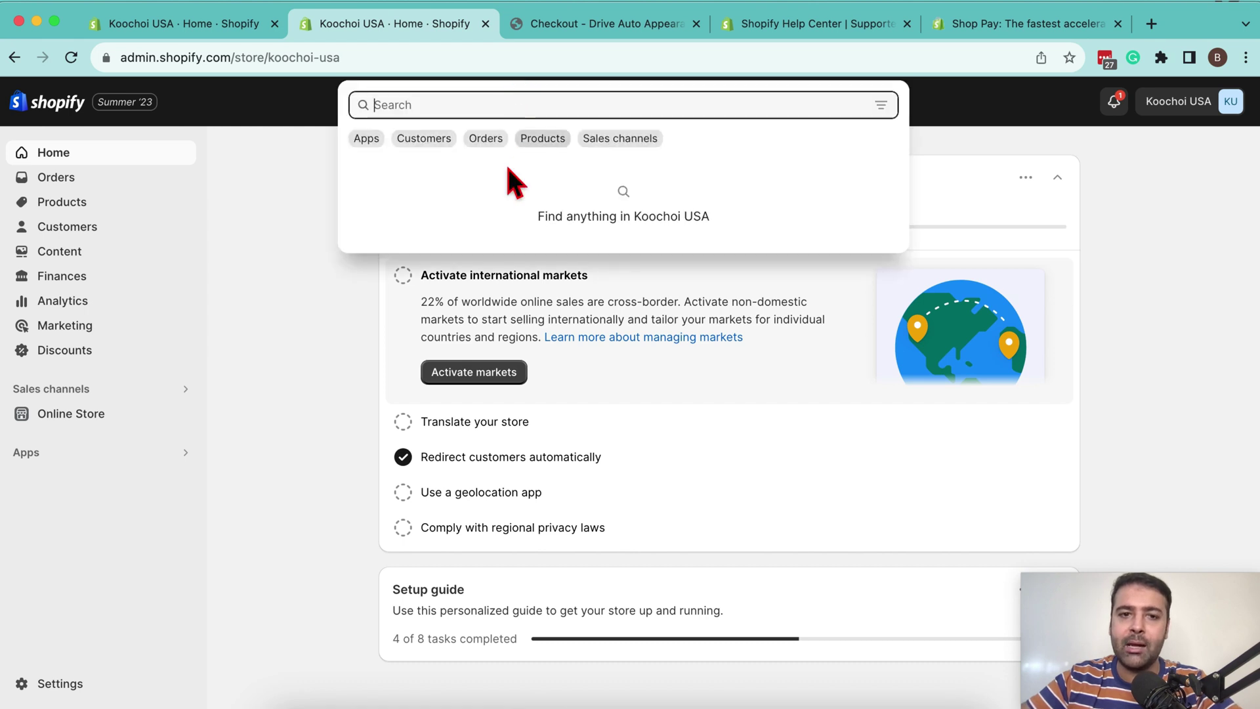
{"action": "left_click", "coordinate": [365, 139]}
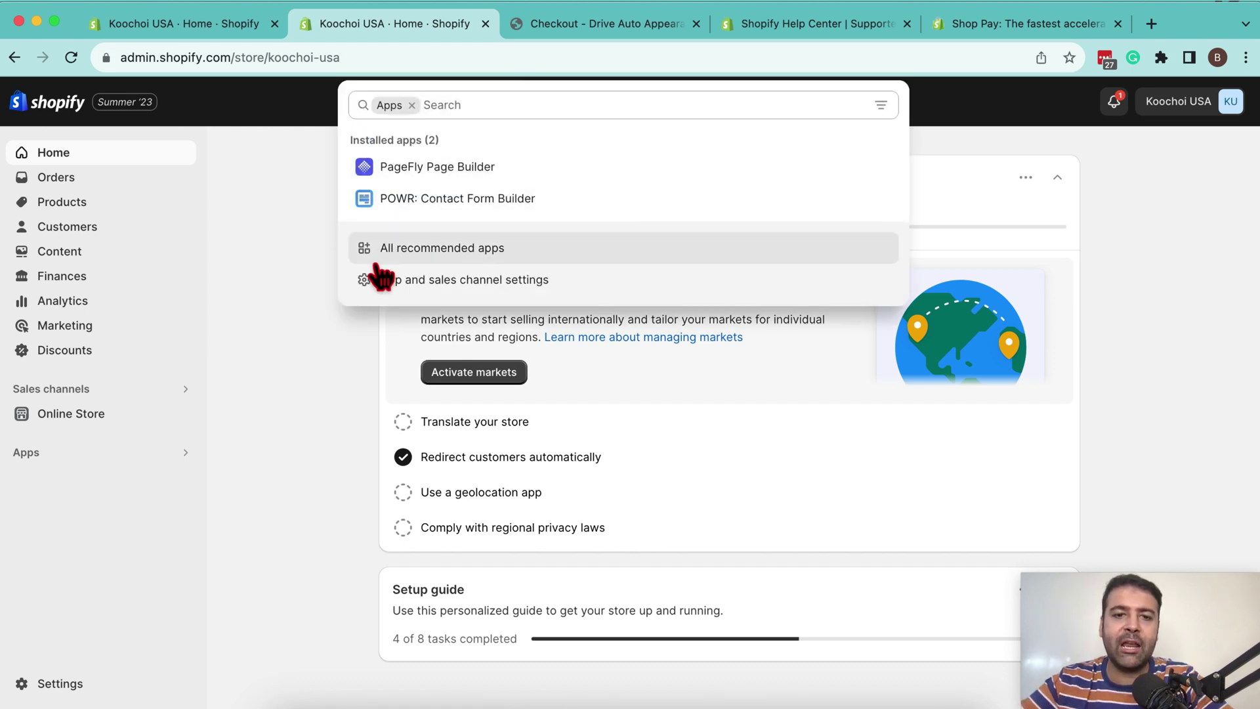
{"action": "left_click", "coordinate": [449, 256]}
{"action": "scroll", "coordinate": [761, 276], "scroll_direction": "down", "scroll_amount": 3}
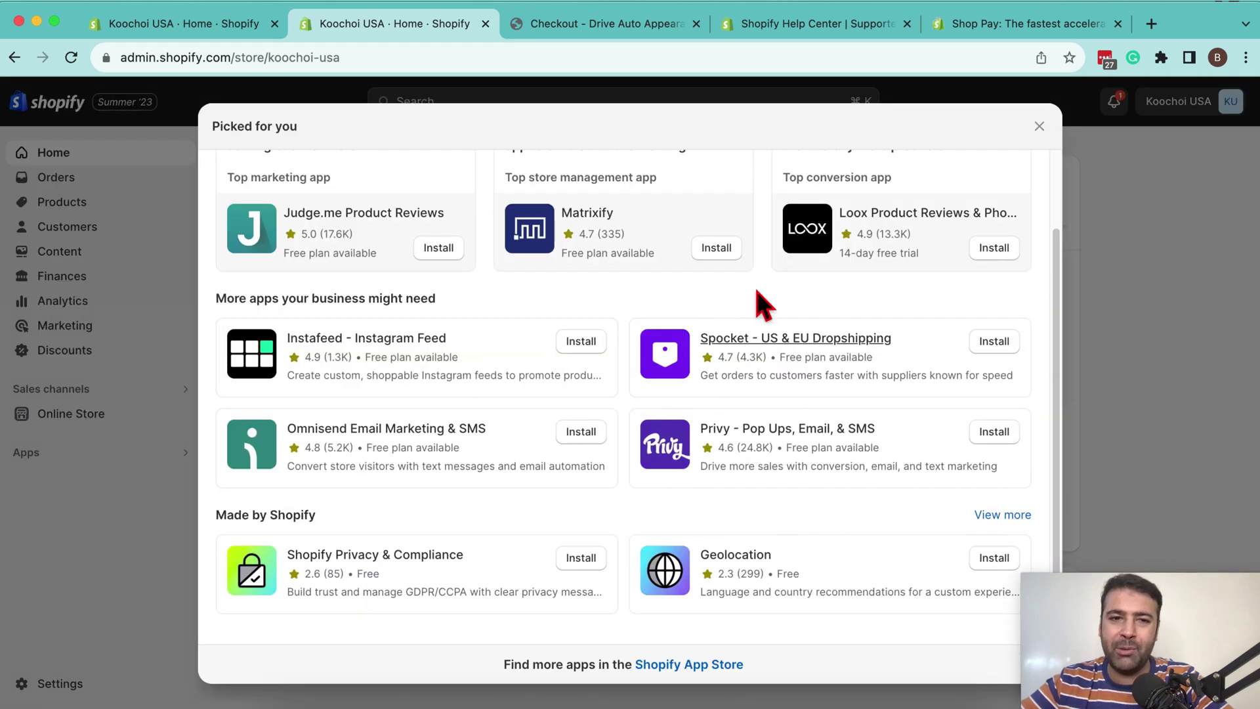
{"action": "scroll", "coordinate": [755, 416], "scroll_direction": "up", "scroll_amount": 3}
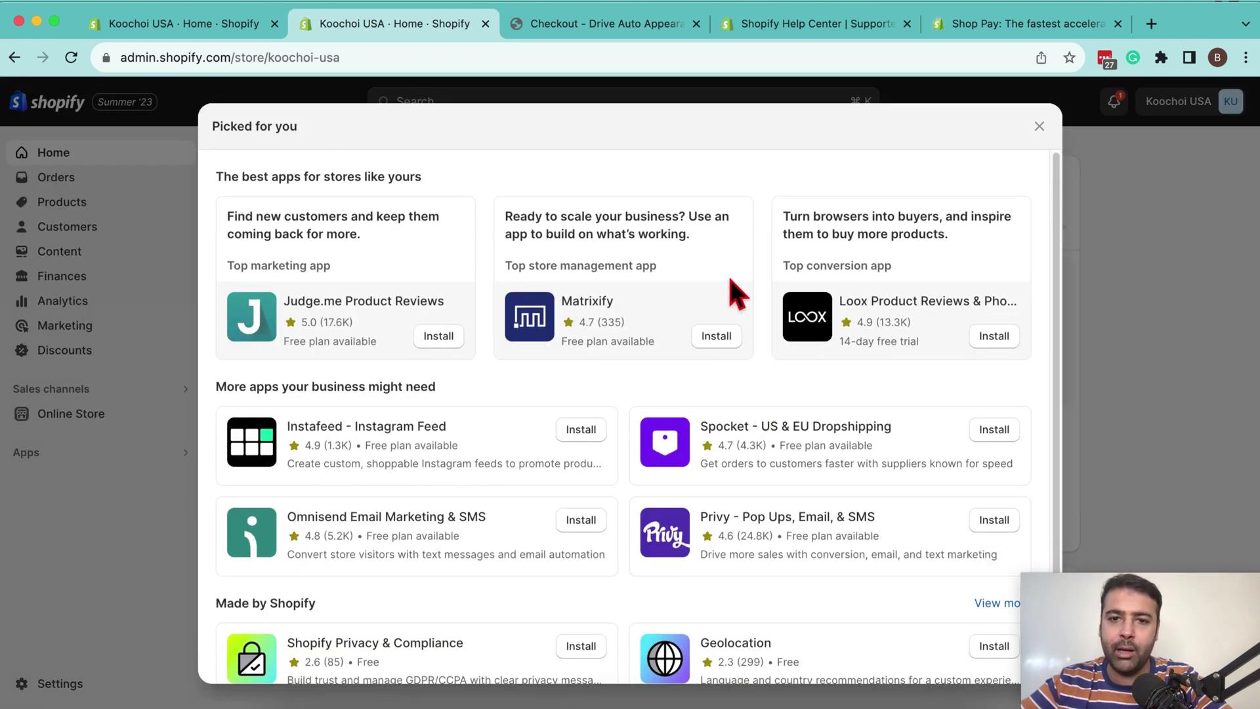
{"action": "scroll", "coordinate": [728, 302], "scroll_direction": "down", "scroll_amount": 3}
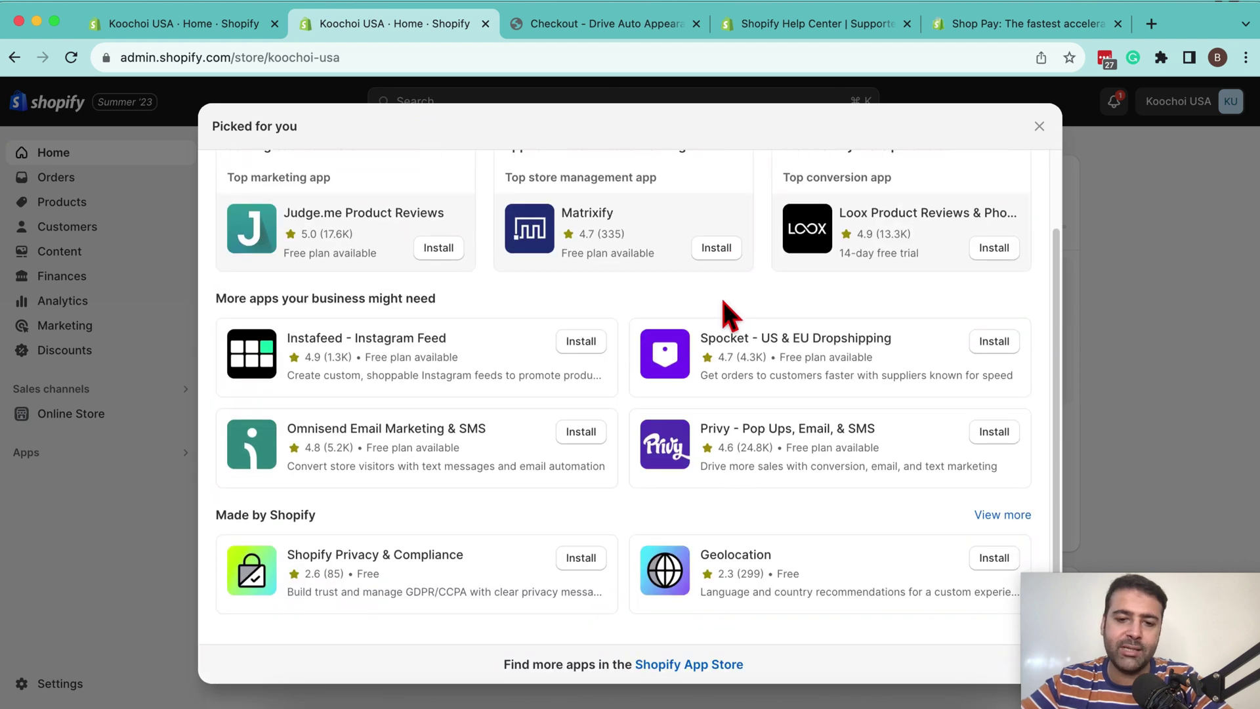
{"action": "left_click", "coordinate": [709, 666]}
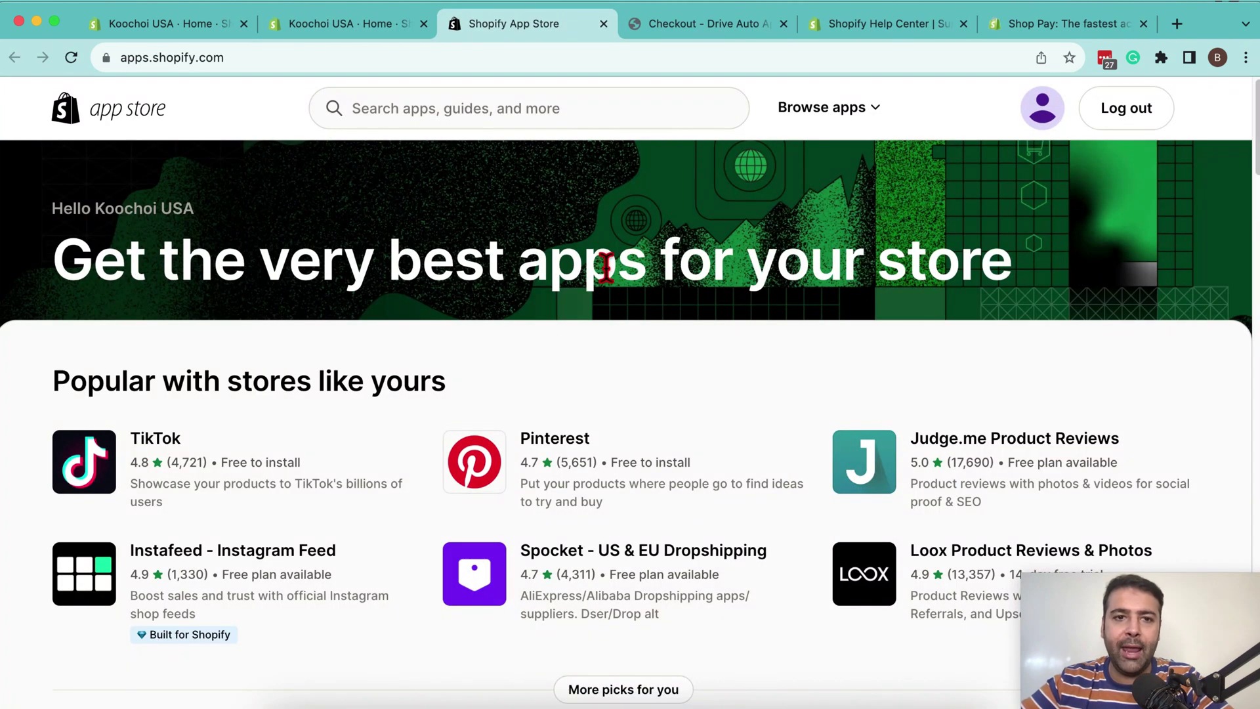
Step: Search the App Store for 'shop channel' and install the Shop channel app
{"action": "left_click", "coordinate": [578, 111]}
{"action": "type", "text": "shop channel"}
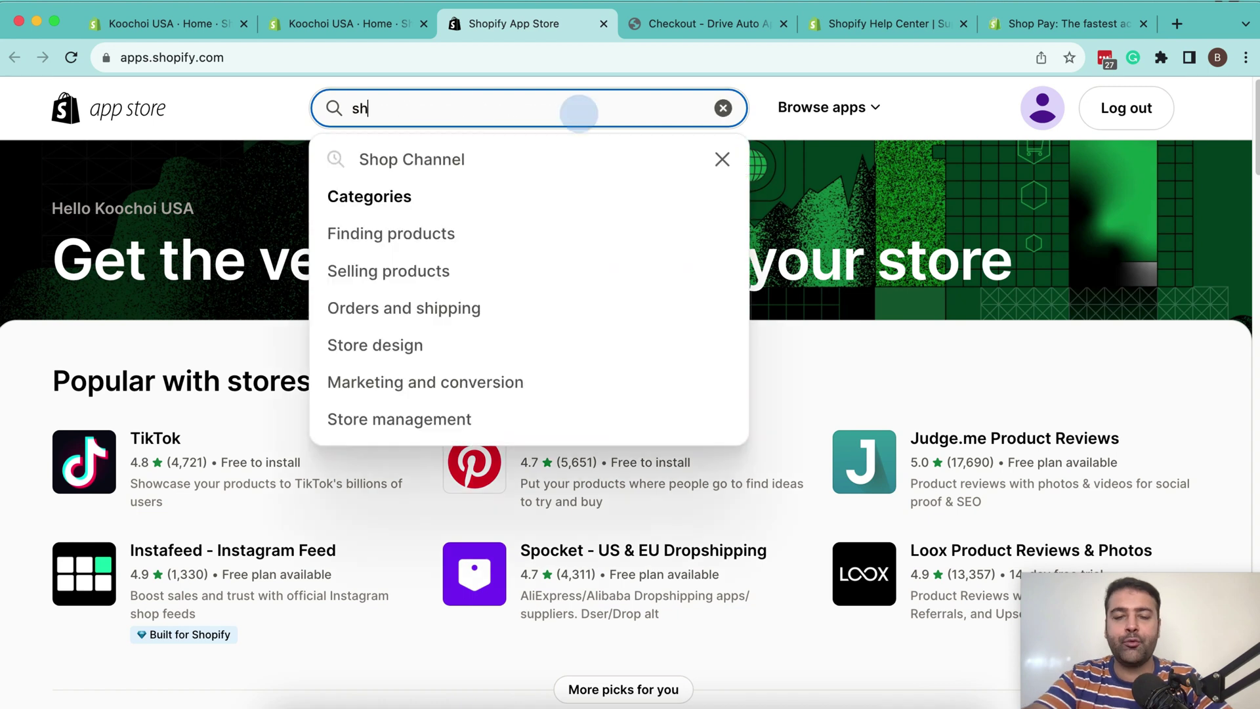
{"action": "key", "text": "Return"}
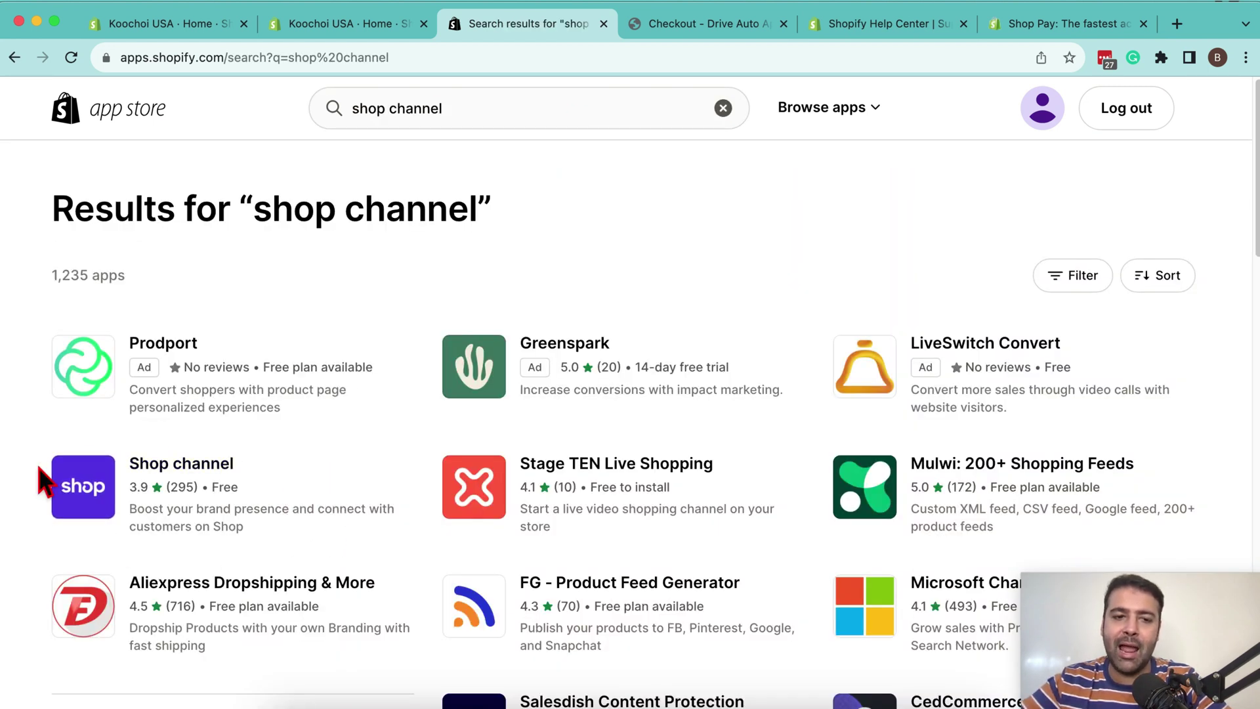
{"action": "left_click", "coordinate": [195, 467]}
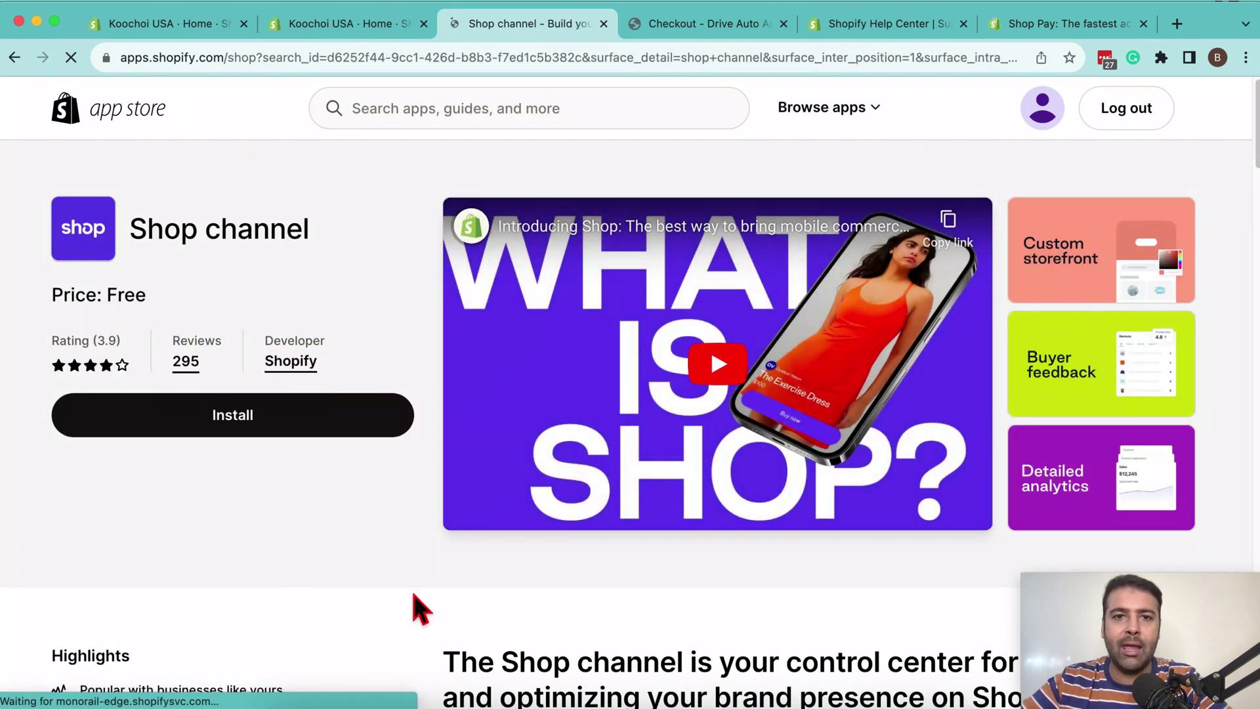
{"action": "left_click", "coordinate": [296, 422]}
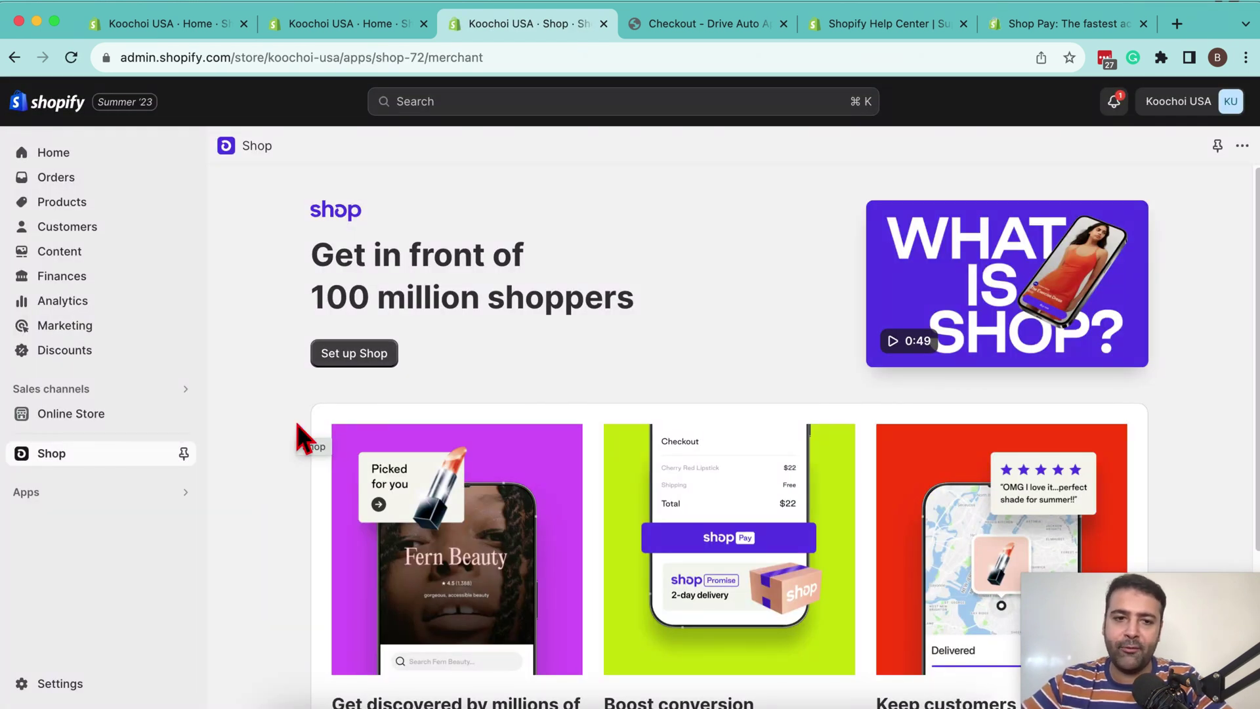
Step: Begin Shop setup and look through the Step 1 of 2 branding form
{"action": "left_click", "coordinate": [381, 359]}
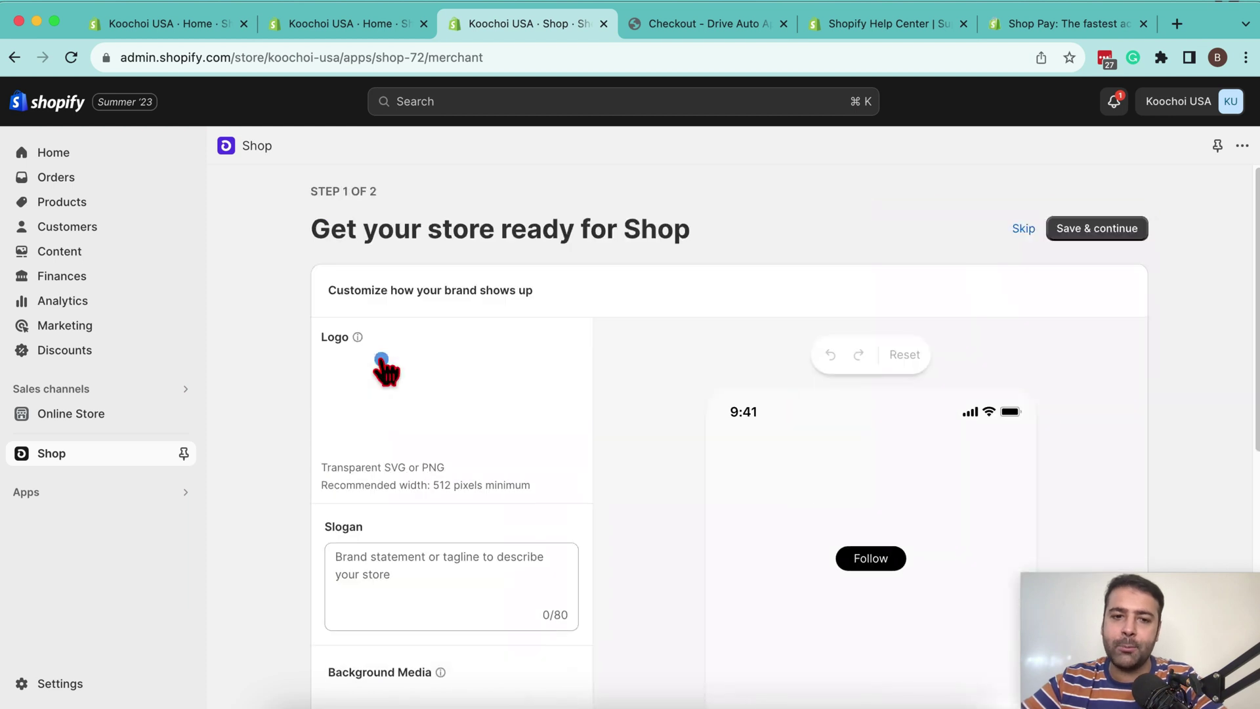
{"action": "scroll", "coordinate": [1218, 319], "scroll_direction": "down", "scroll_amount": 4}
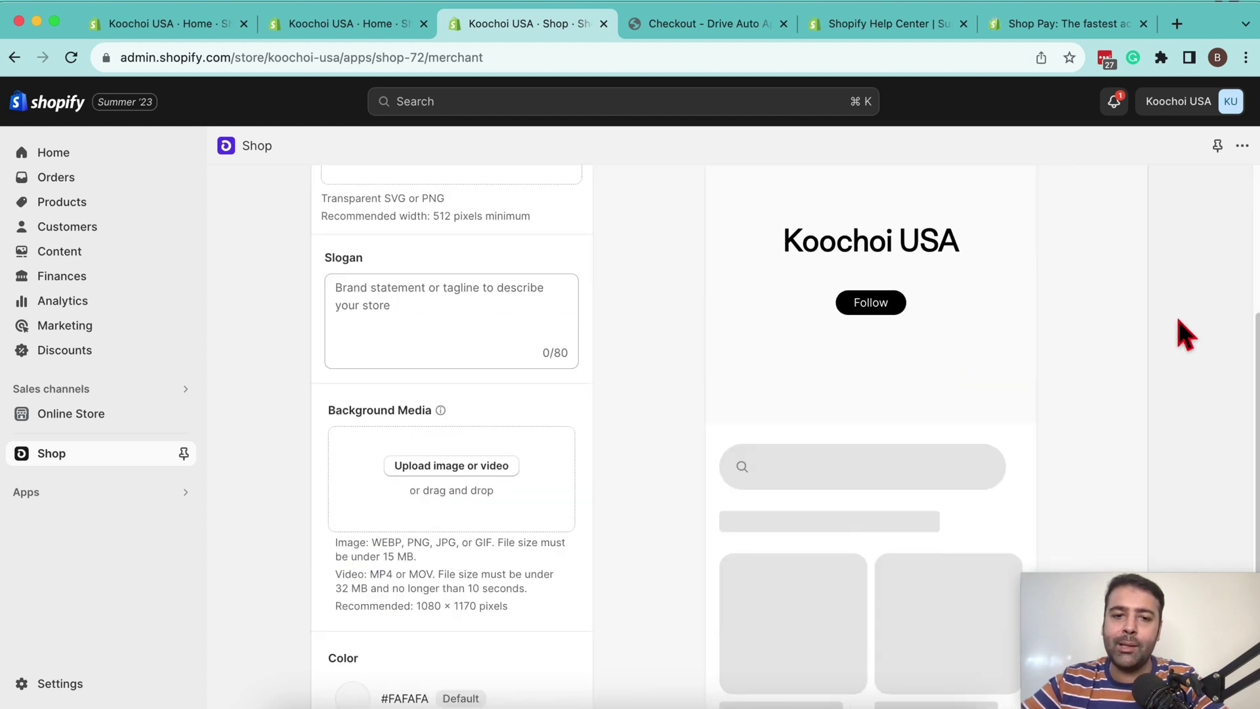
{"action": "scroll", "coordinate": [1168, 335], "scroll_direction": "down", "scroll_amount": 3}
{"action": "scroll", "coordinate": [1029, 416], "scroll_direction": "up", "scroll_amount": 7}
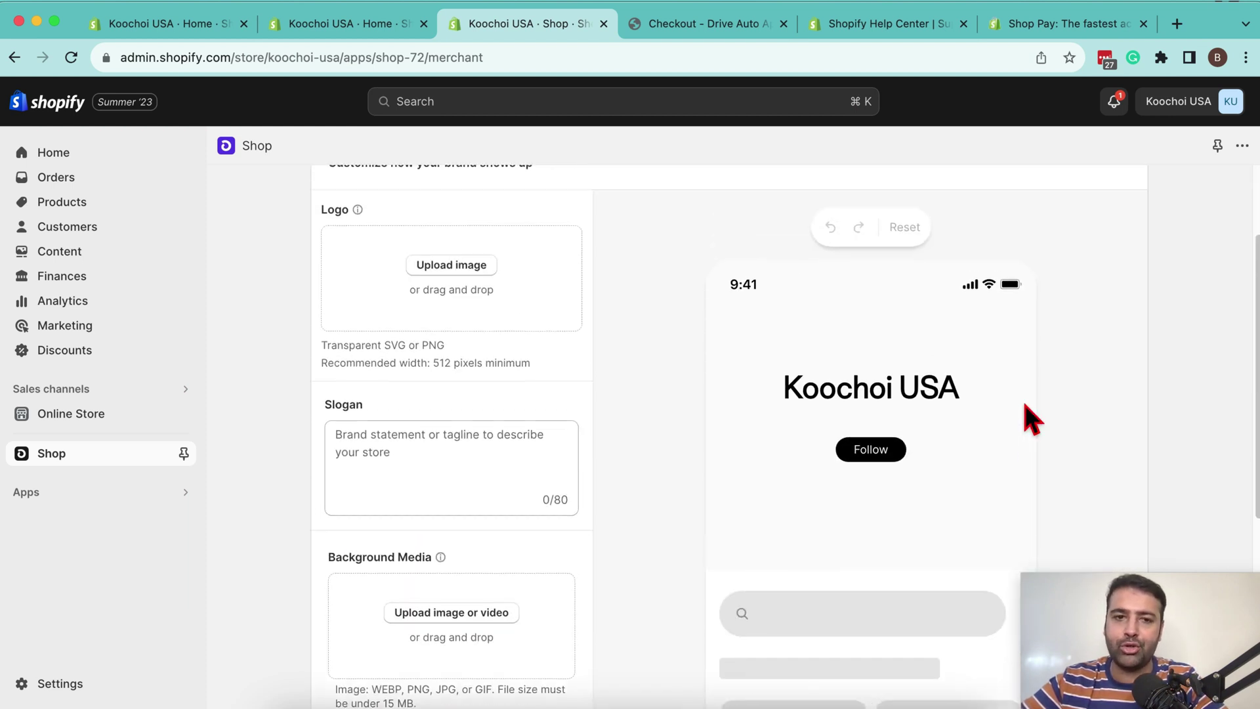
{"action": "scroll", "coordinate": [531, 367], "scroll_direction": "down", "scroll_amount": 2}
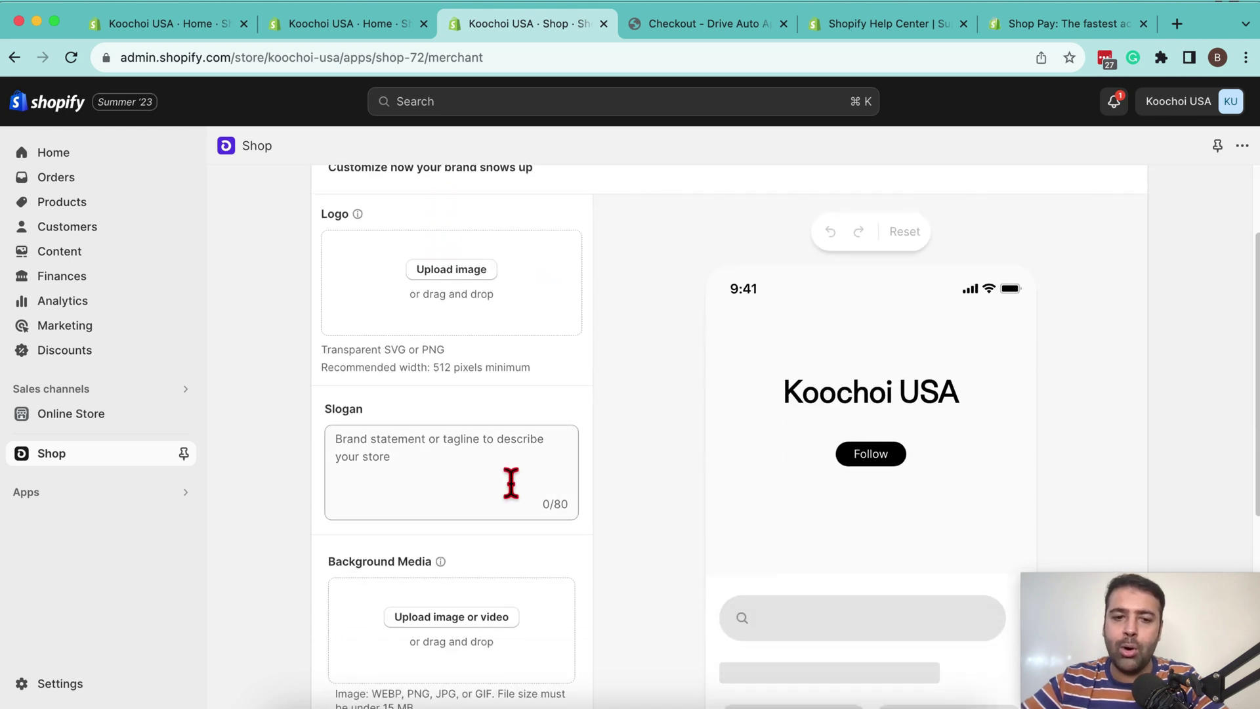
{"action": "scroll", "coordinate": [636, 458], "scroll_direction": "down", "scroll_amount": 5}
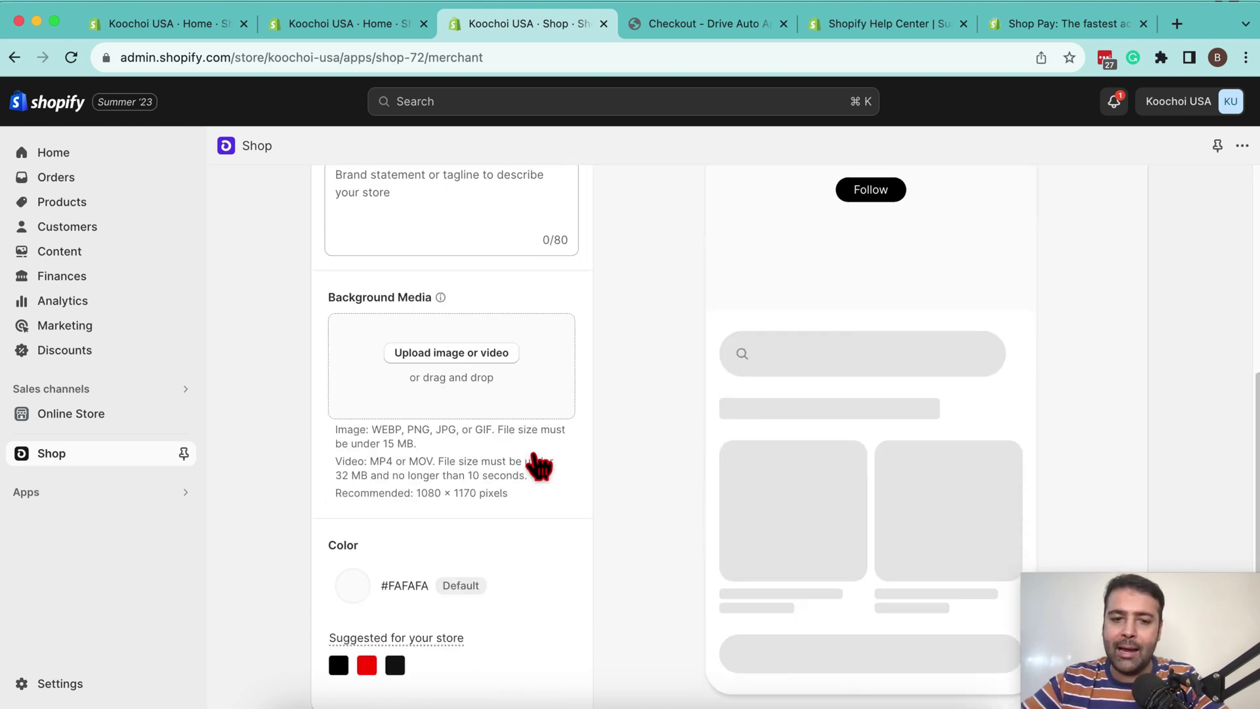
{"action": "scroll", "coordinate": [568, 554], "scroll_direction": "up", "scroll_amount": 7}
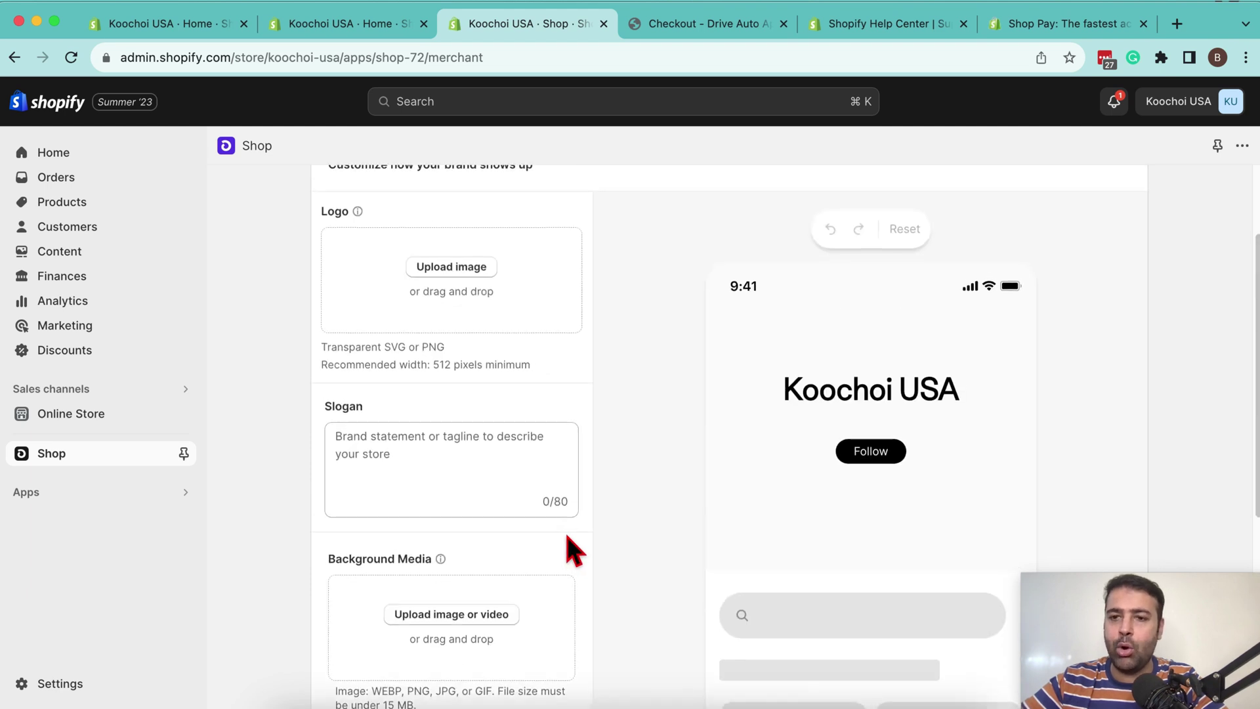